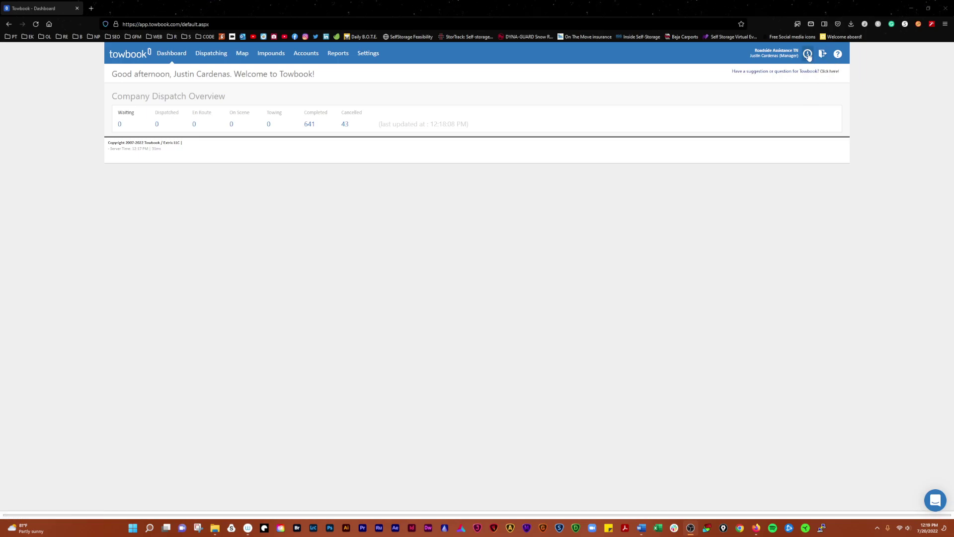
Check the notifications and briefly highlight the Company Dispatch Overview heading on the dashboard
left_click(807, 55)
left_click_drag(114, 96, 233, 99)
left_click(126, 129)
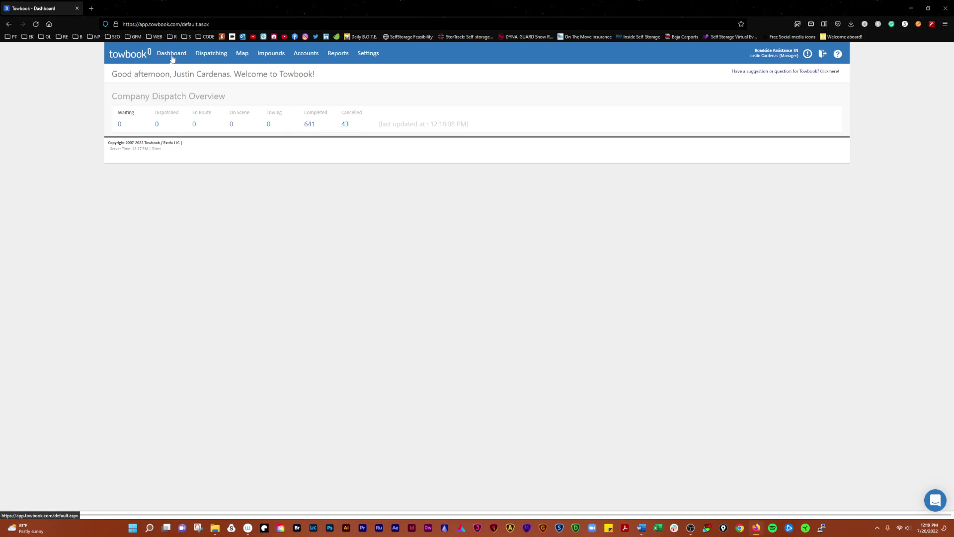
On Dispatching, view the Completed and Active calls, ending on the empty Waiting list
left_click(209, 54)
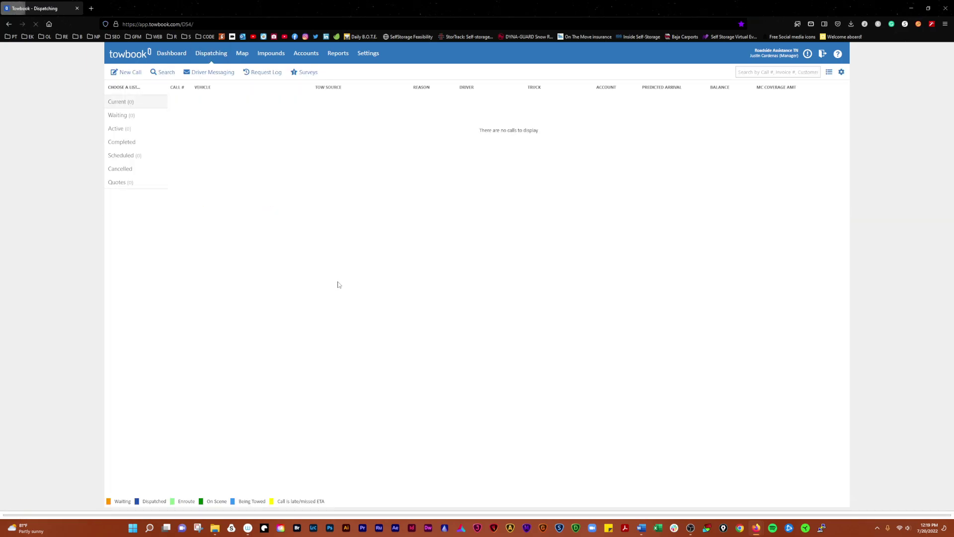
left_click(126, 144)
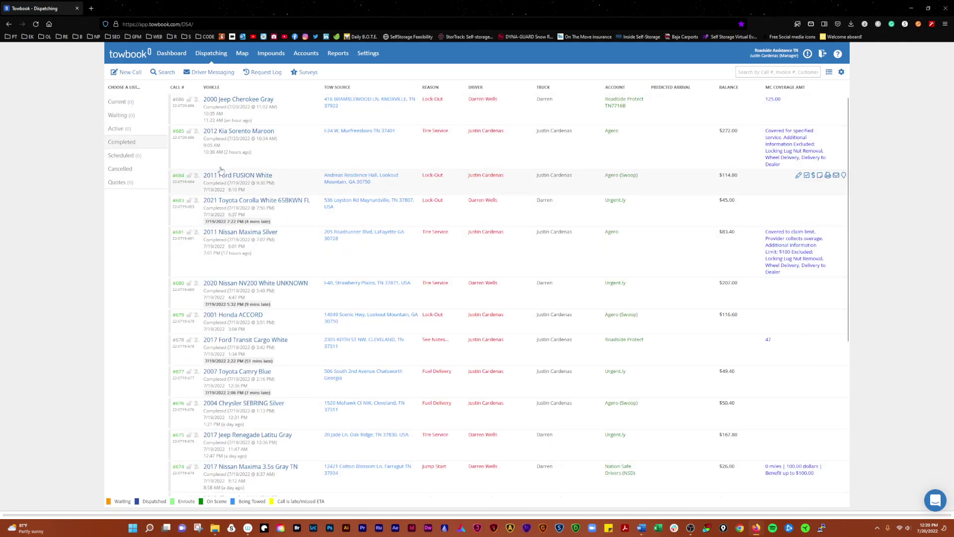
left_click(122, 103)
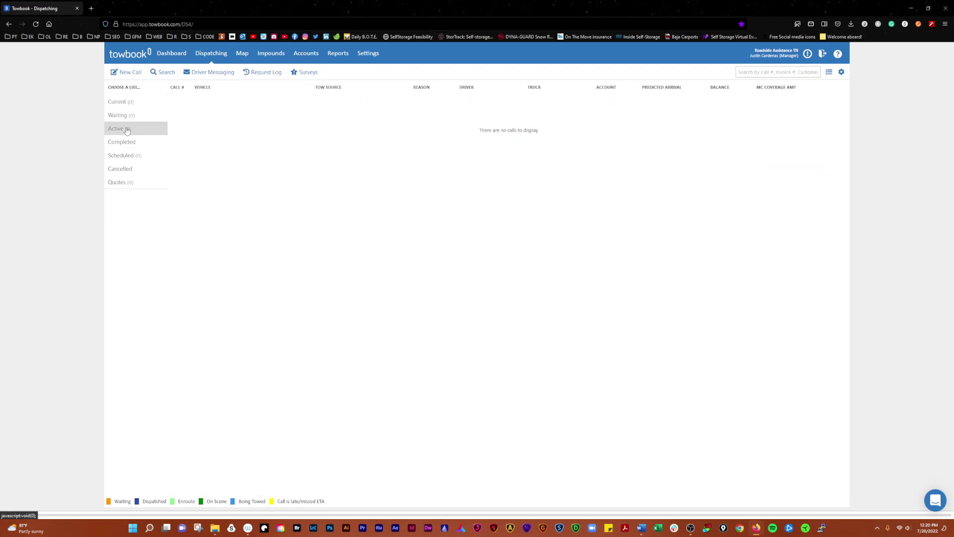
left_click(125, 119)
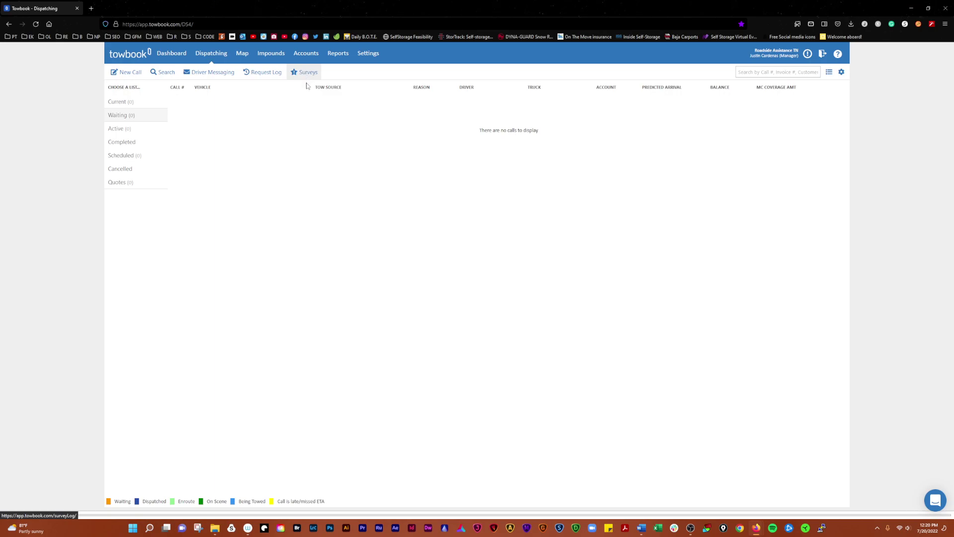
Show Completed calls in Card View, then switch back to Grid View, starting with call #686
left_click(828, 72)
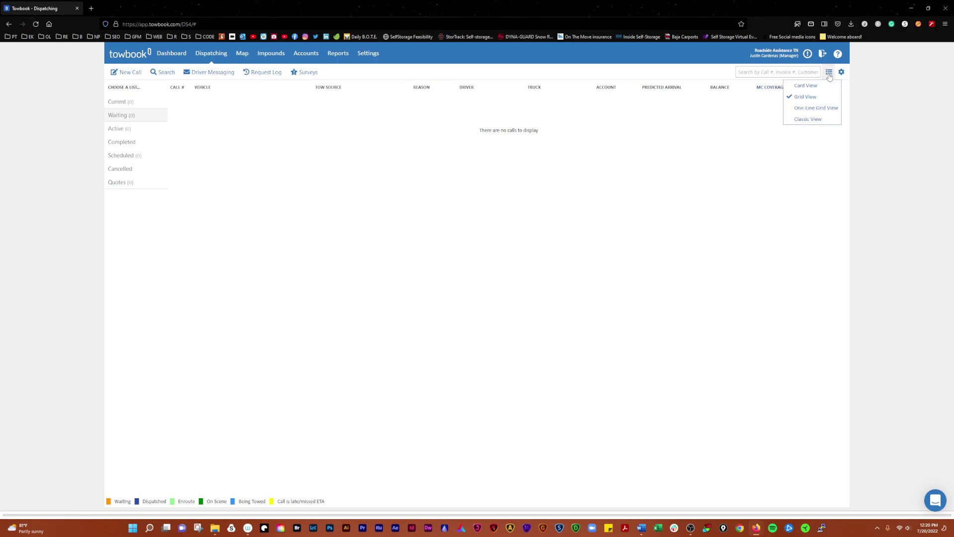
left_click(123, 143)
left_click(829, 73)
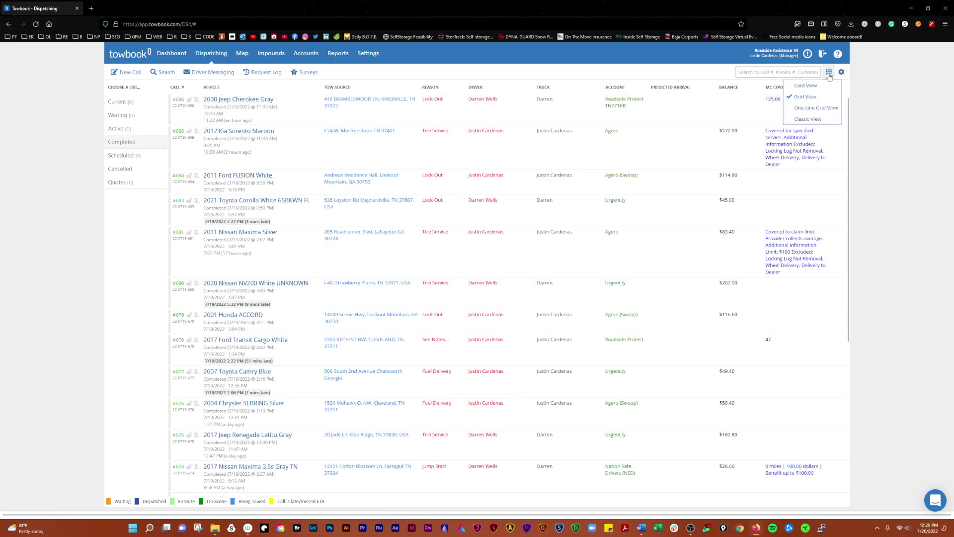
left_click(807, 88)
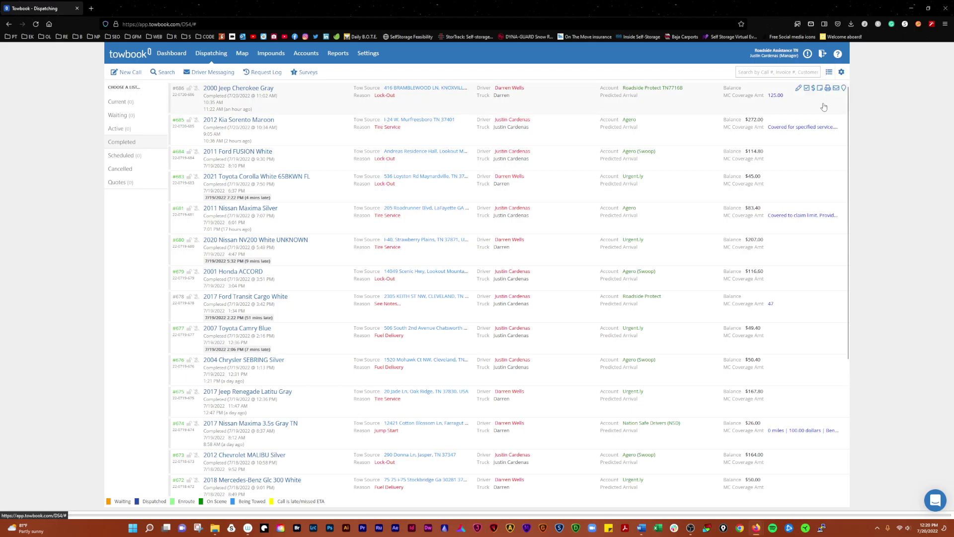
left_click(829, 73)
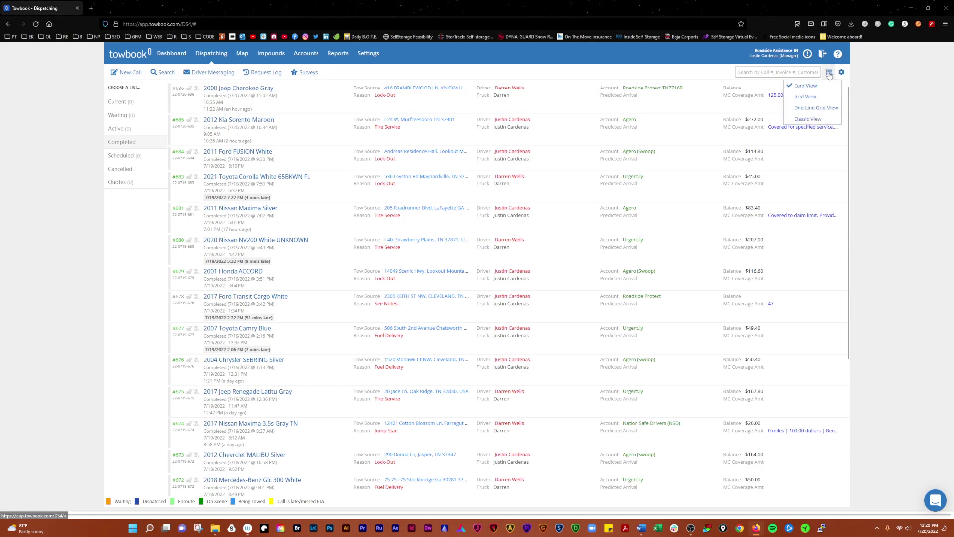
left_click(806, 96)
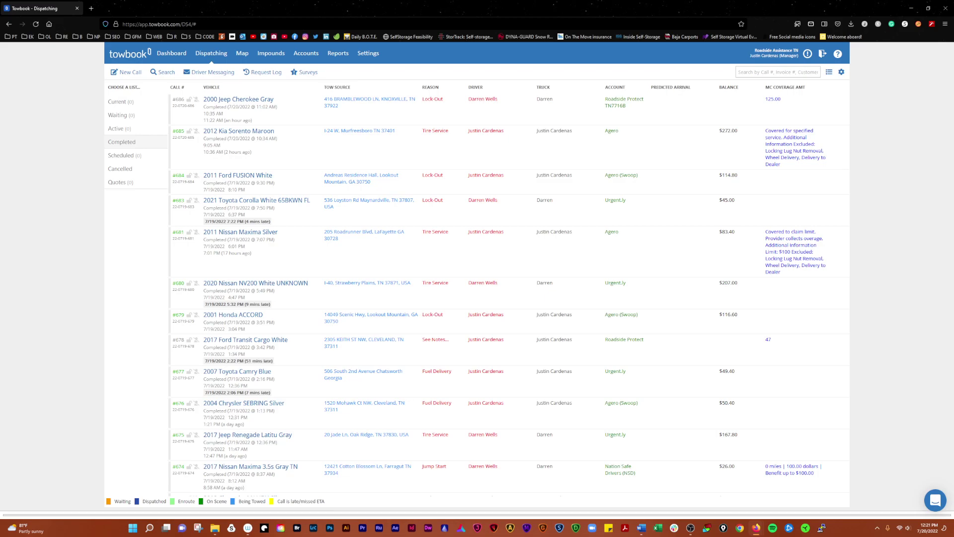
Open the Map page and zoom out to see truck markers near Chattanooga and Knoxville
left_click(245, 56)
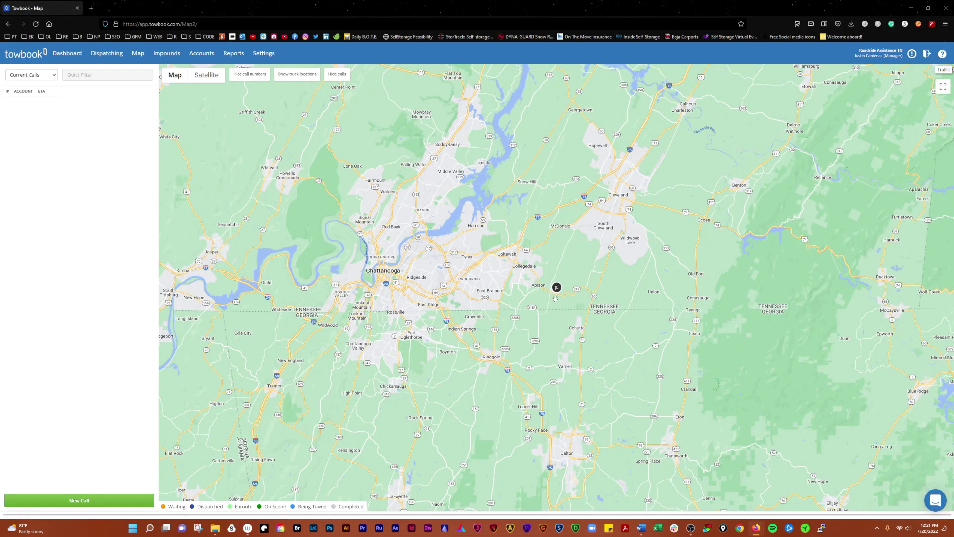
scroll(558, 288, "down", 2)
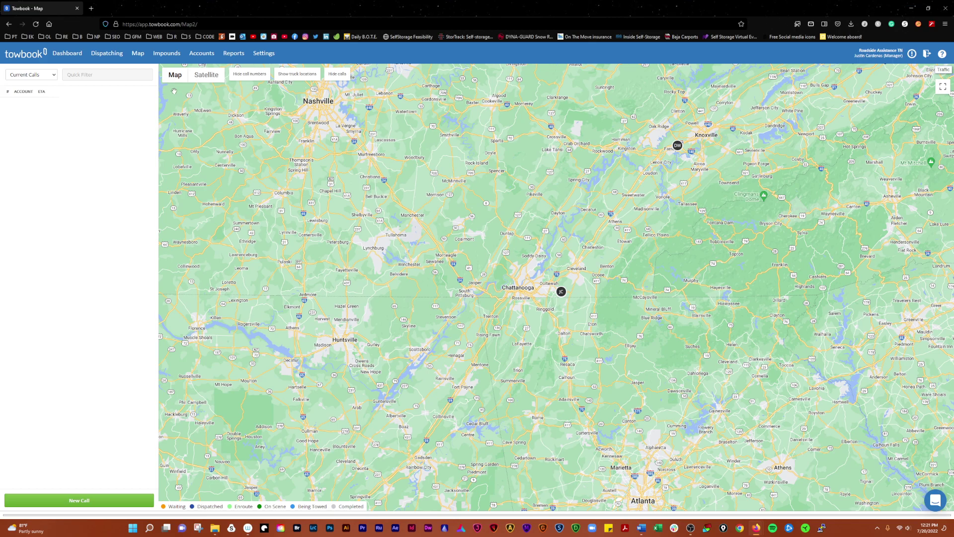
Go to Impounds to see the Current list reporting no impounds found
left_click(169, 56)
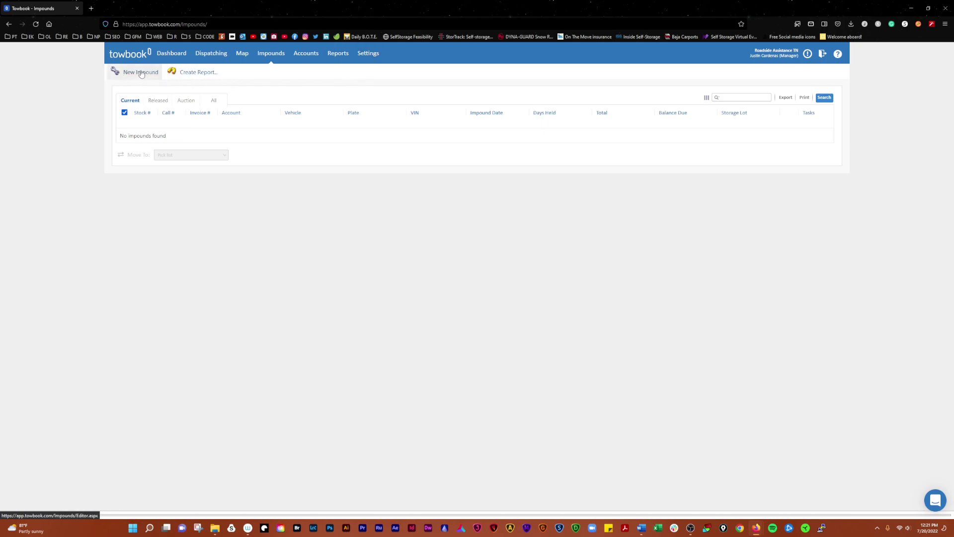
Review the Accounts list, then go to Reports with its Dispatching, Financial and Payroll categories
left_click(306, 53)
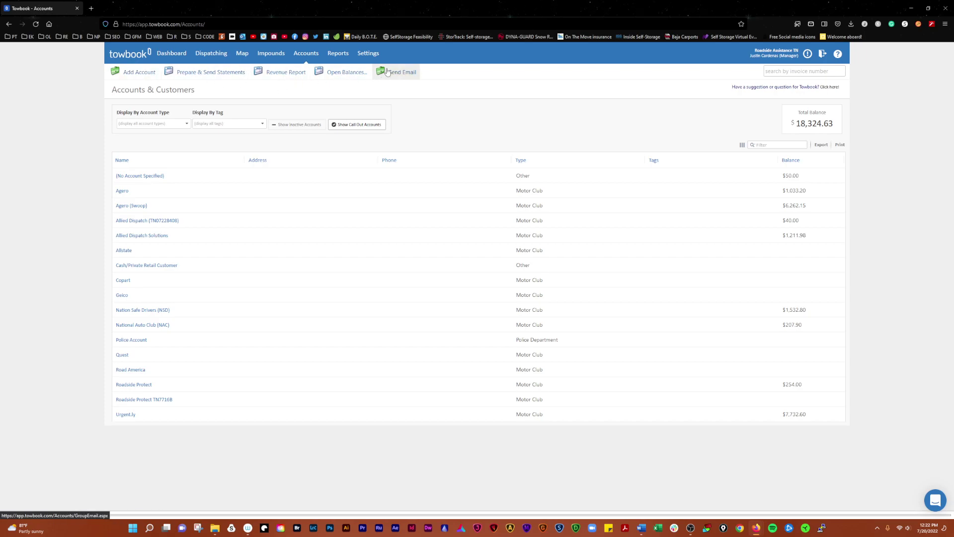
left_click(341, 56)
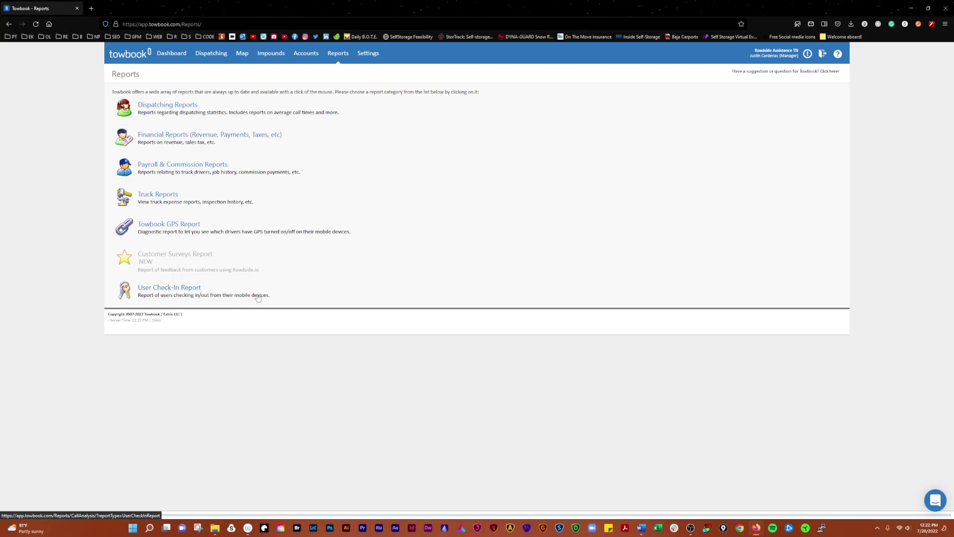
Go to Settings to show the Settings & Management overview with the incoming email section
left_click(360, 59)
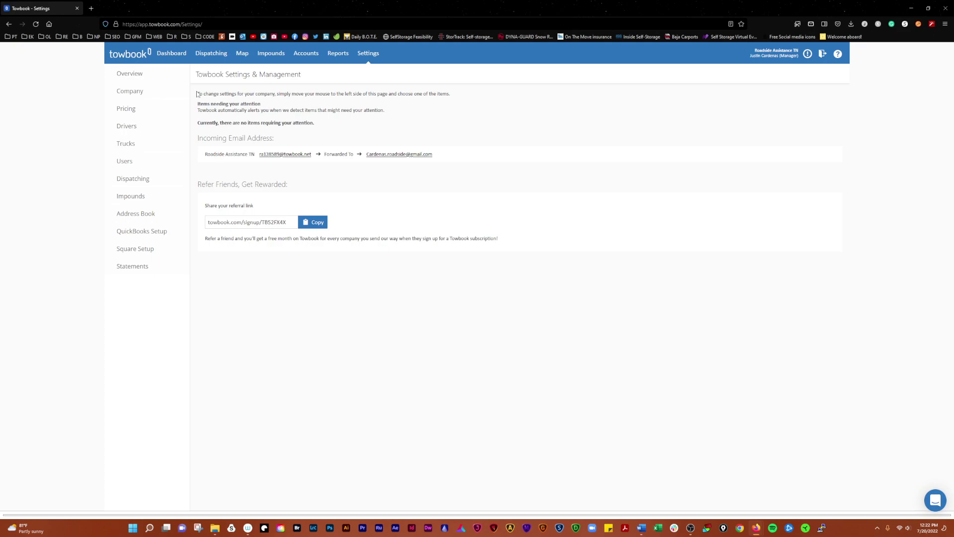
Step through the Overview, Company, Pricing, Drivers, Trucks and Users settings sections
left_click(143, 77)
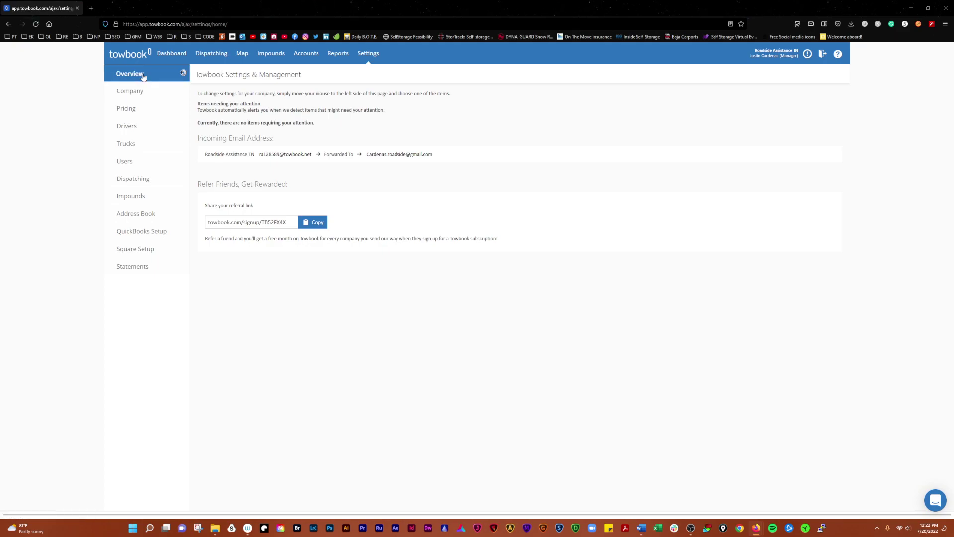
left_click(130, 91)
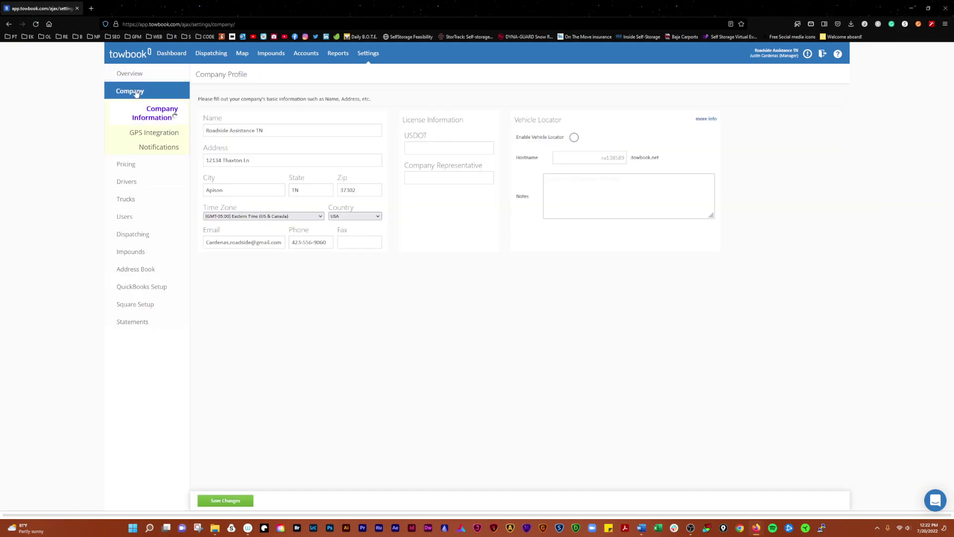
left_click(126, 168)
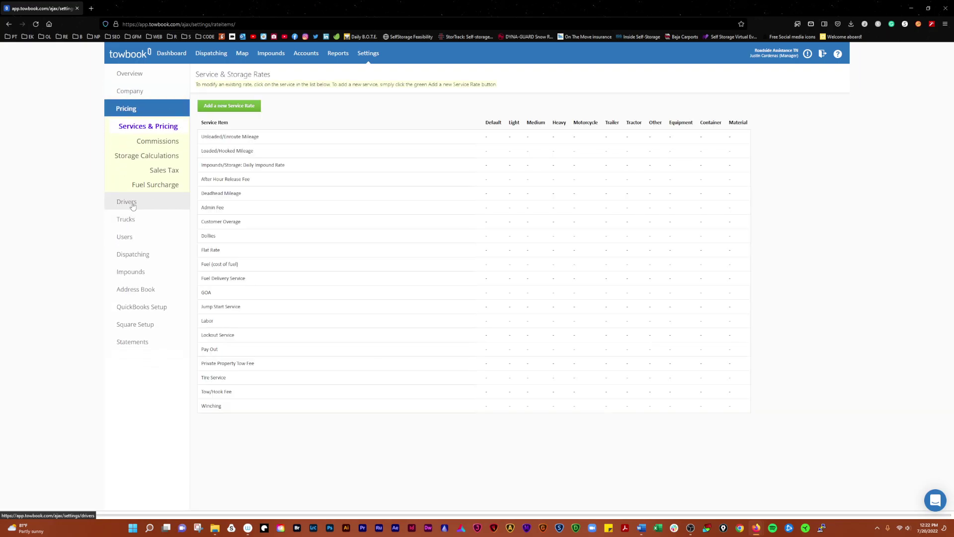
left_click(127, 199)
left_click(128, 145)
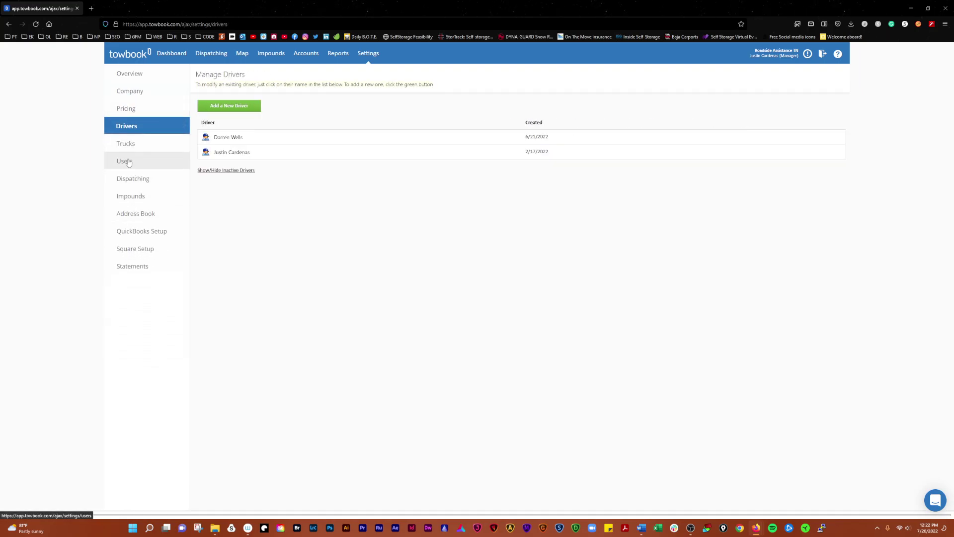
left_click(126, 215)
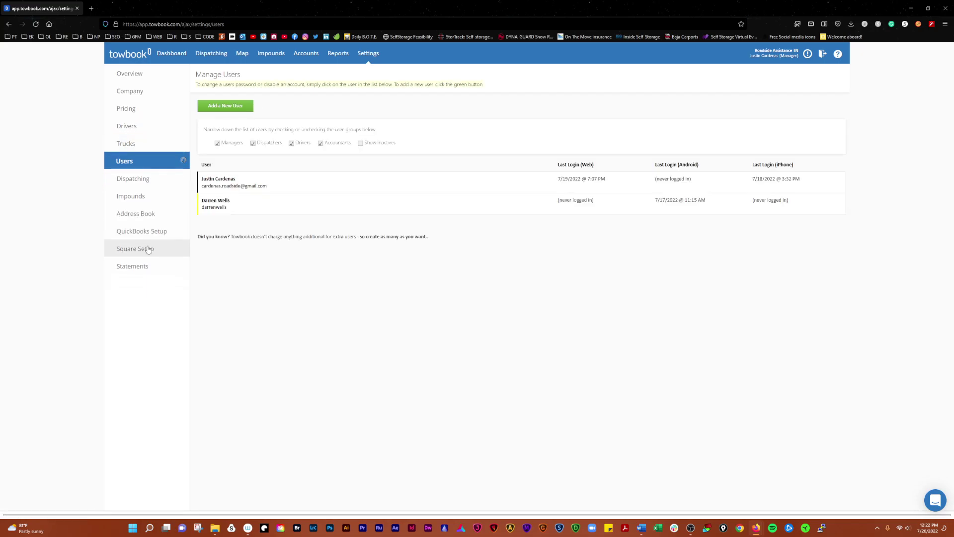
Continue through Dispatching, Impounds, Address Book, QuickBooks and Square, ending on Statement Settings
left_click(142, 185)
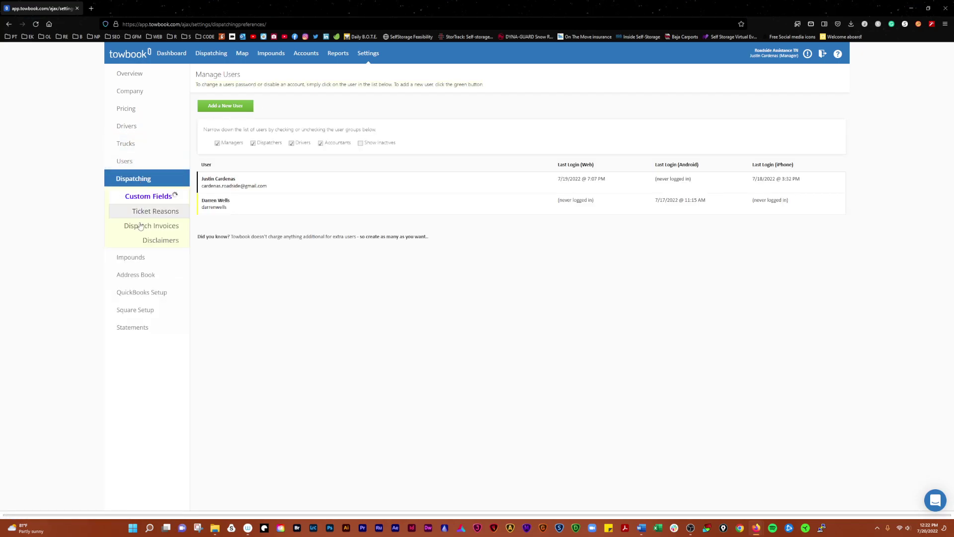
left_click(133, 259)
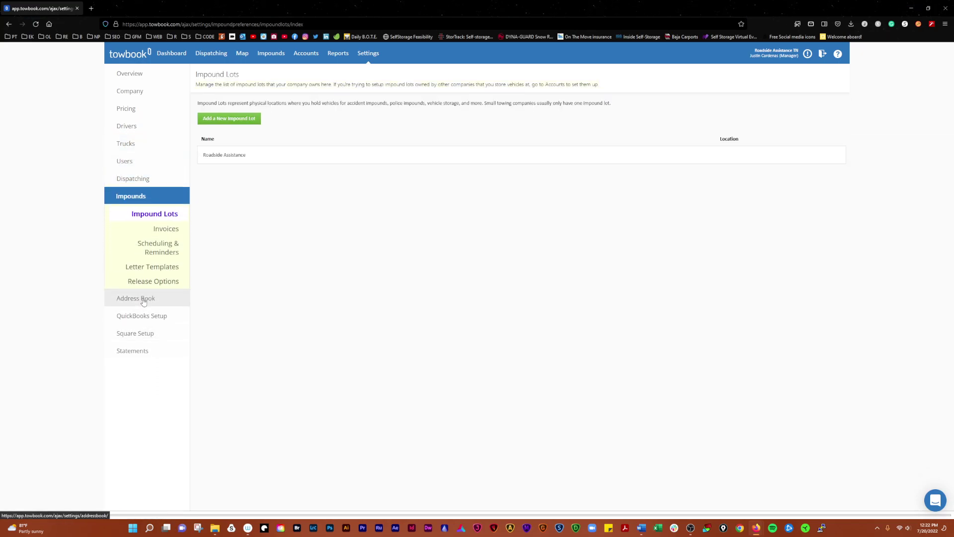
left_click(133, 298)
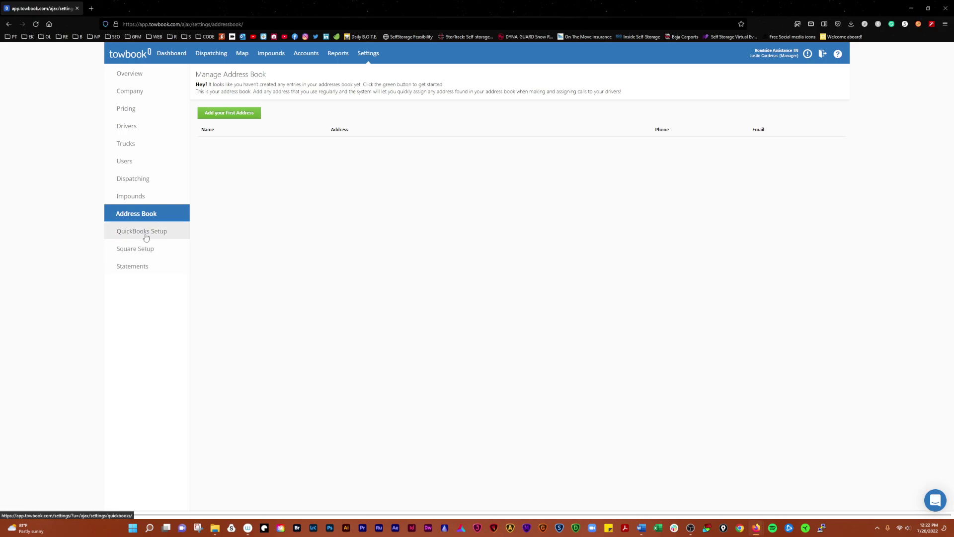
left_click(146, 236)
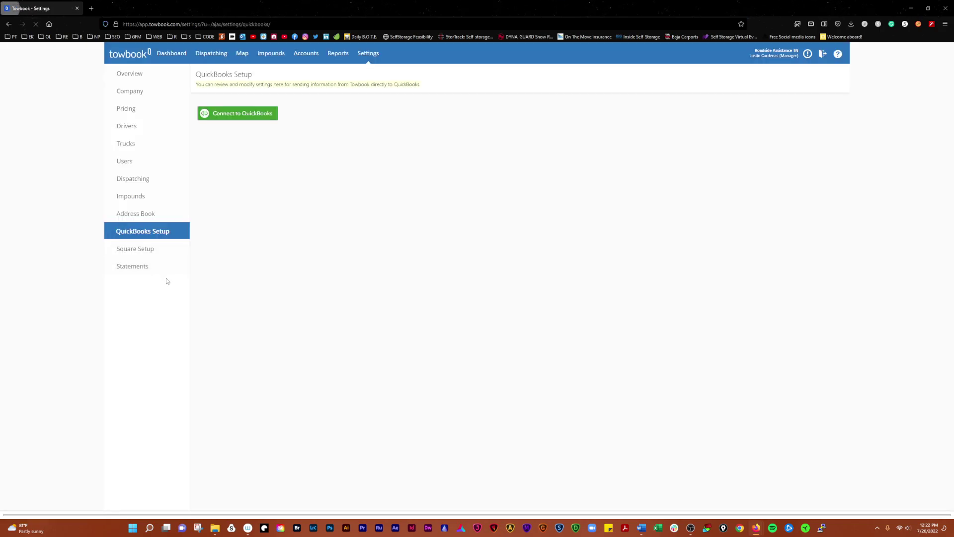
left_click(128, 252)
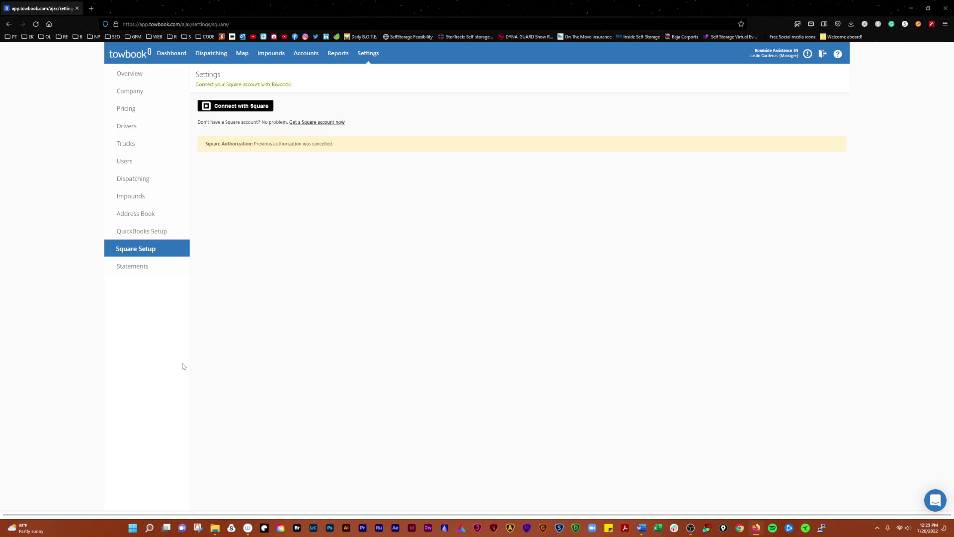
left_click(132, 267)
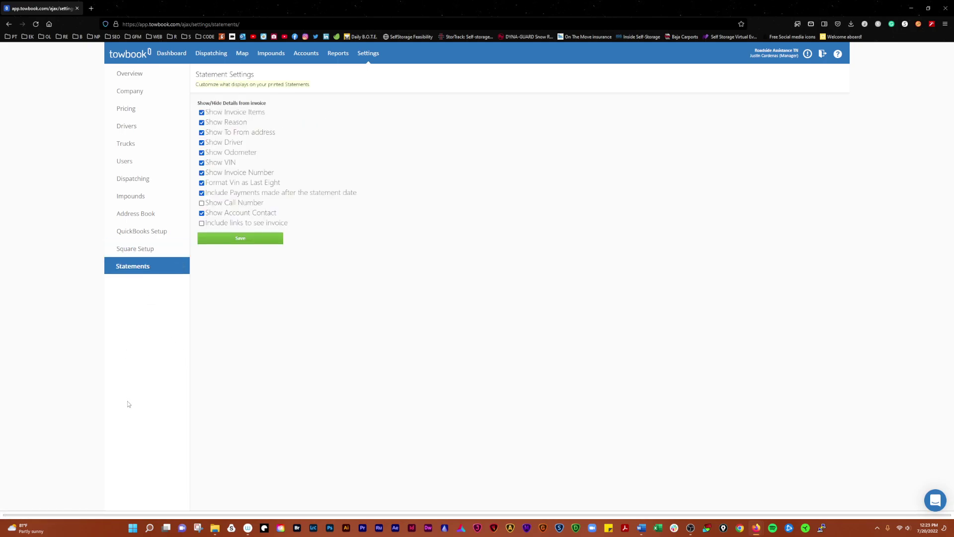